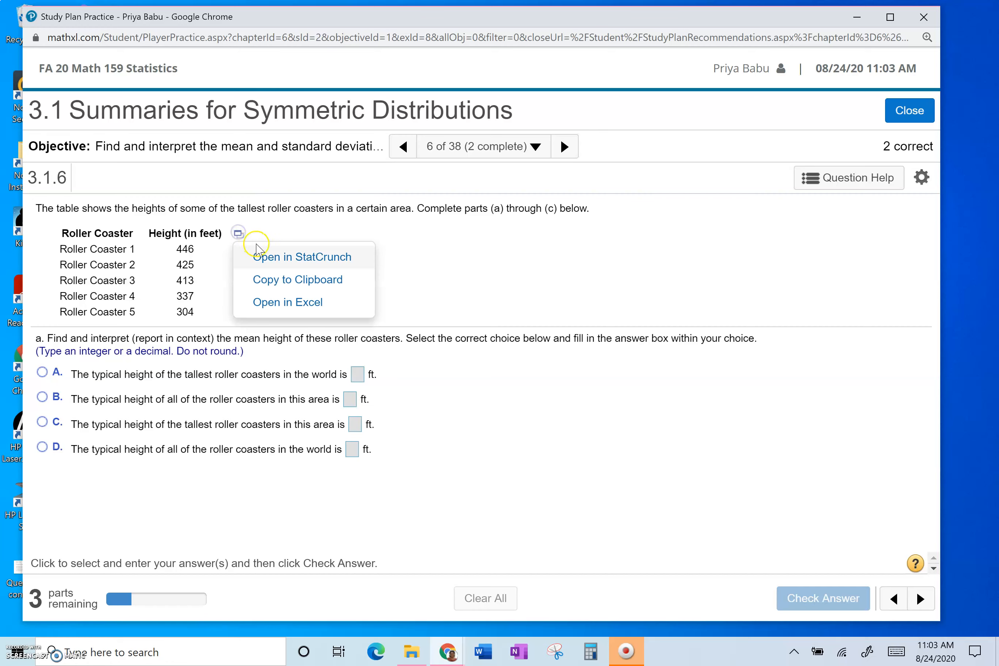
- Open the roller coaster height table in StatCrunch
left_click(301, 257)
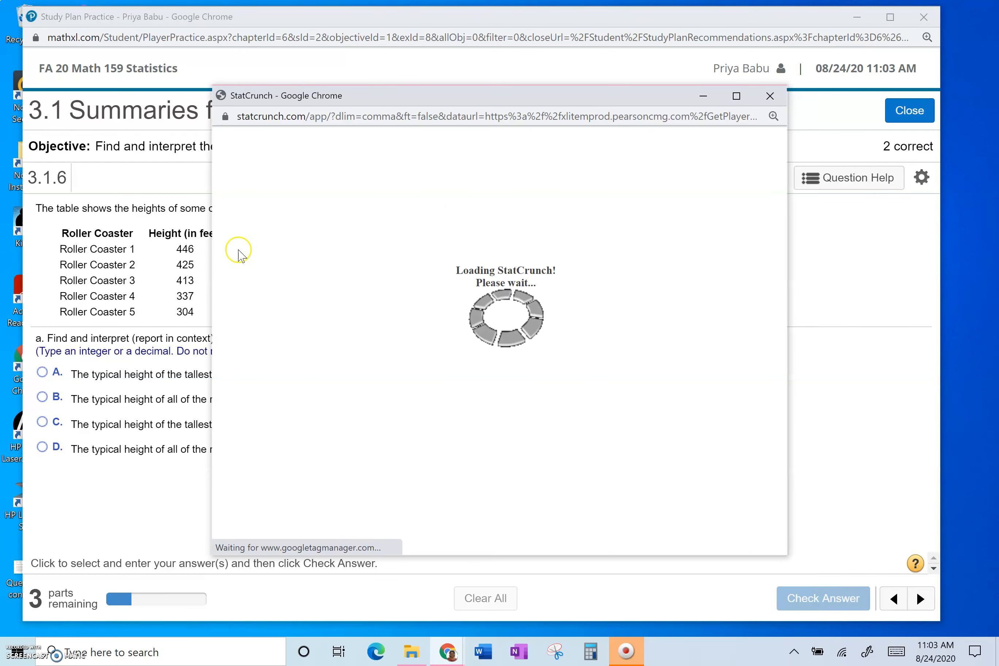
left_click_drag(208, 178, 10, 129)
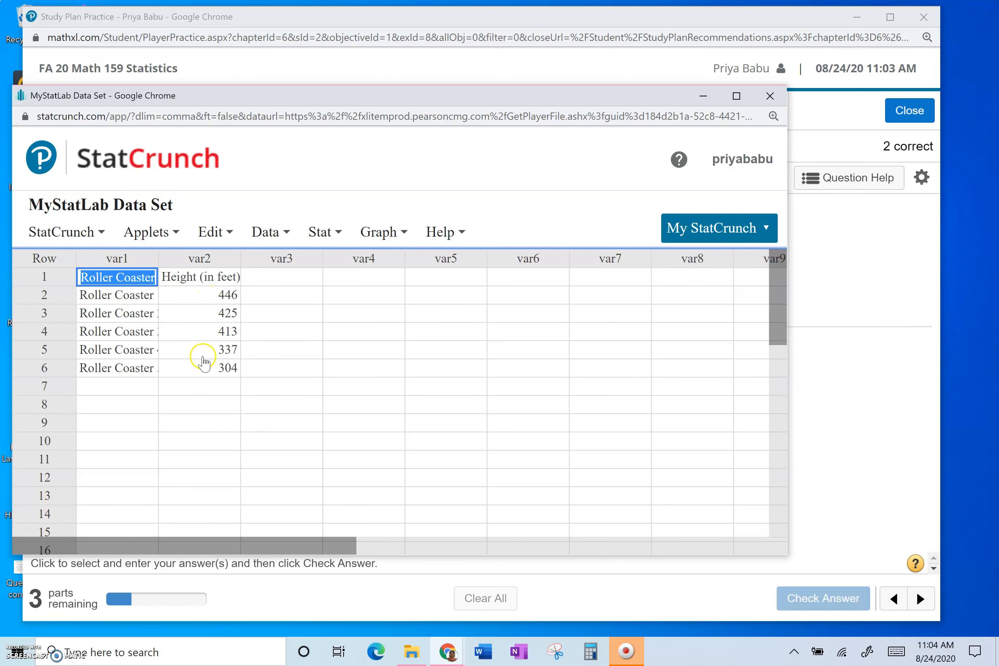
- Compute column summary statistics for var2 with Mean and Std. dev. selected
left_click(321, 234)
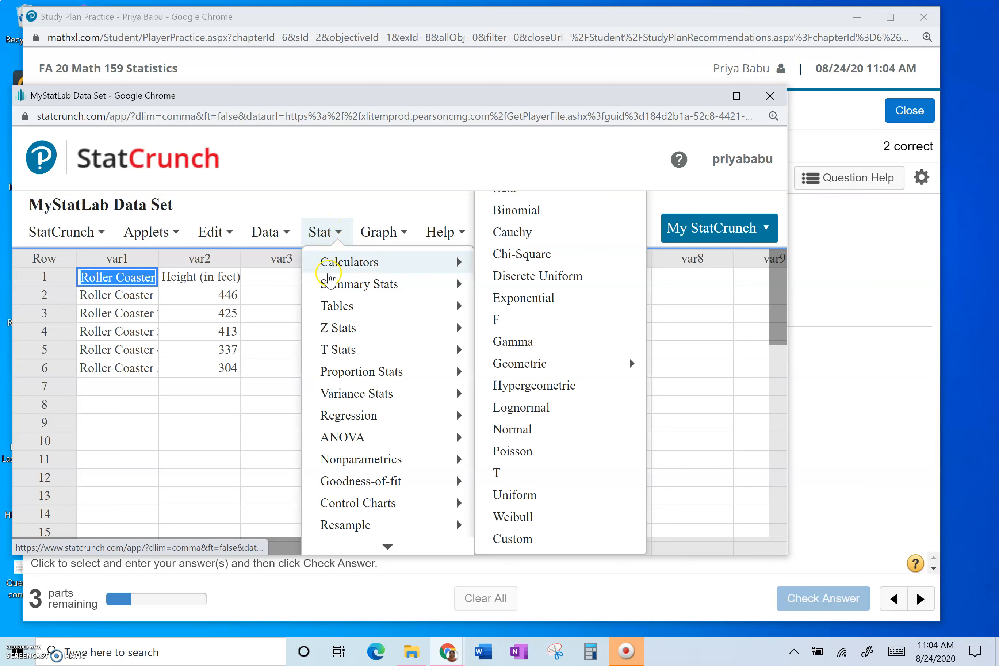
mouse_move(331, 287)
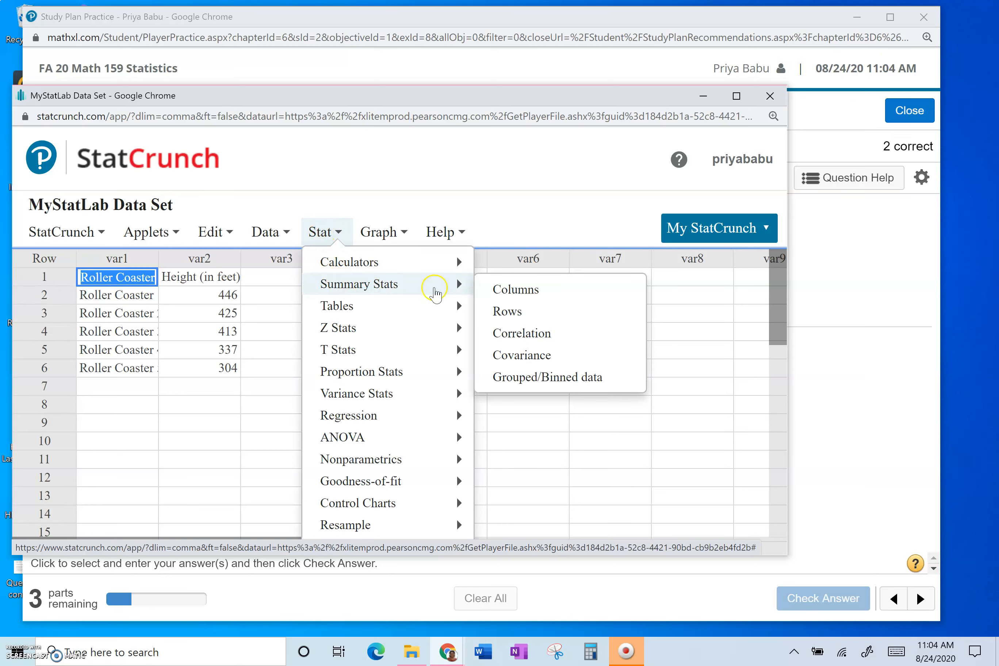
left_click(519, 290)
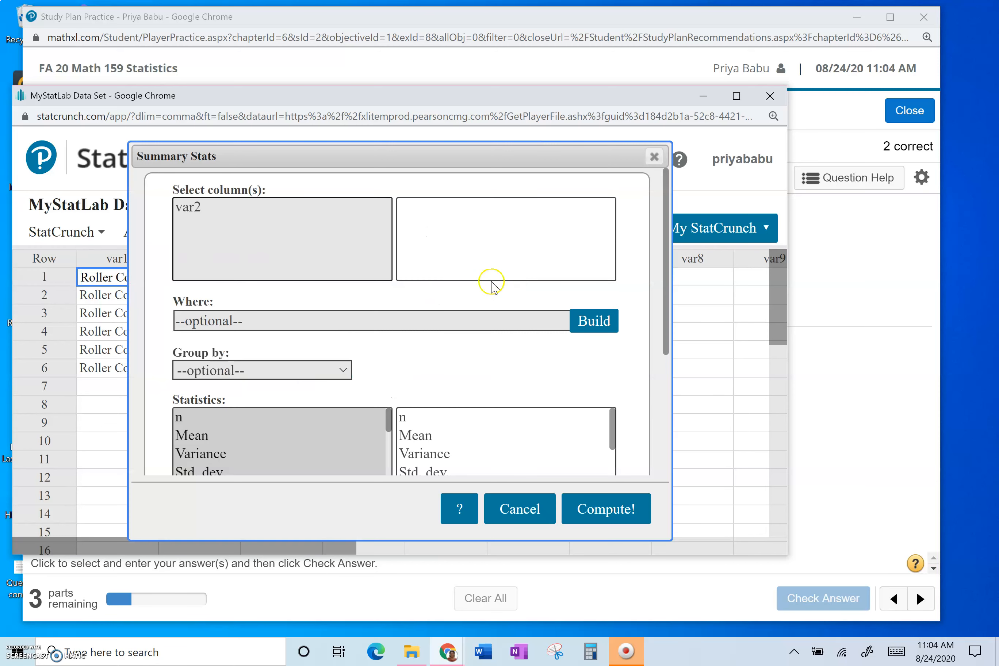
left_click(191, 210)
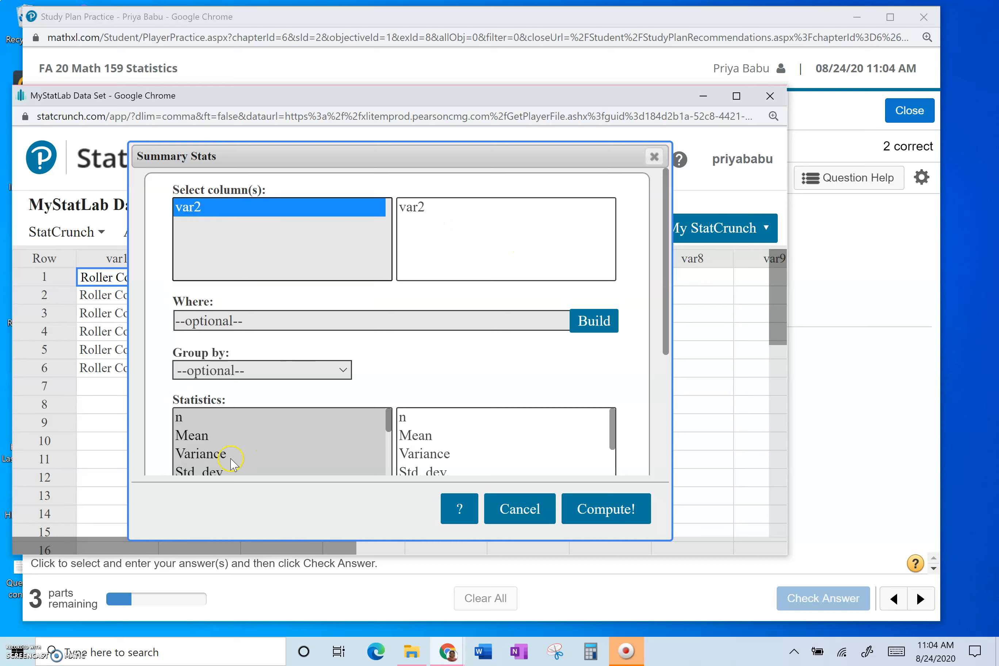
left_click(197, 436)
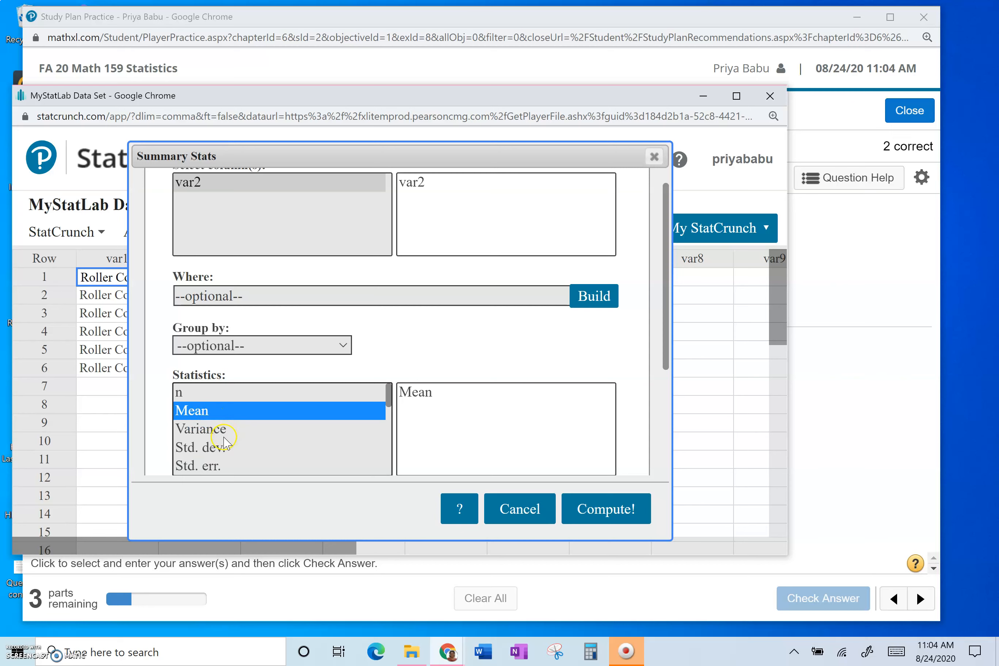
left_click(206, 452, "ctrl")
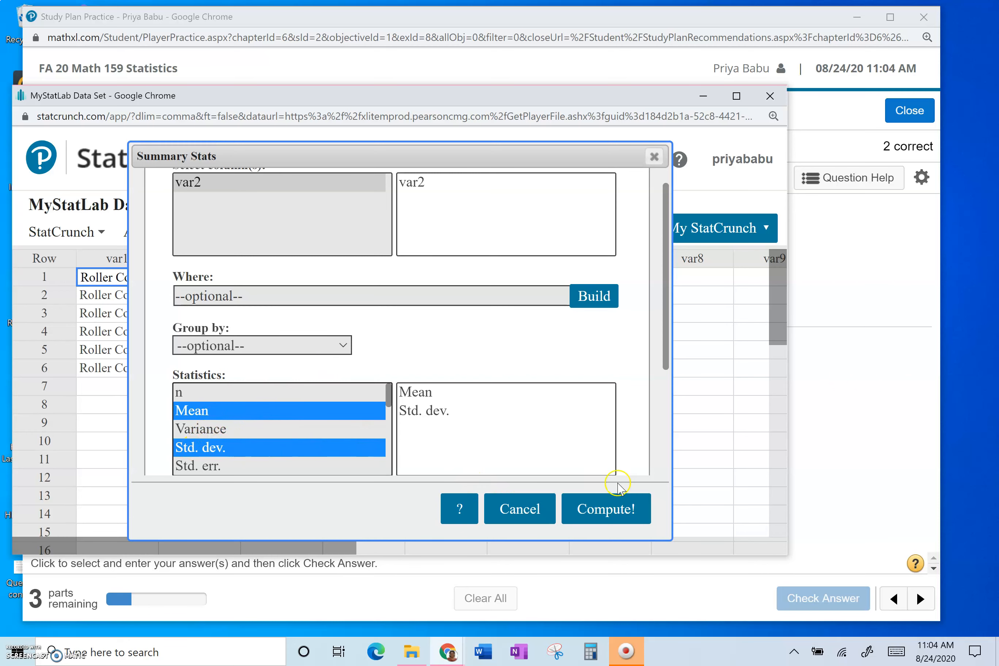
left_click(613, 515)
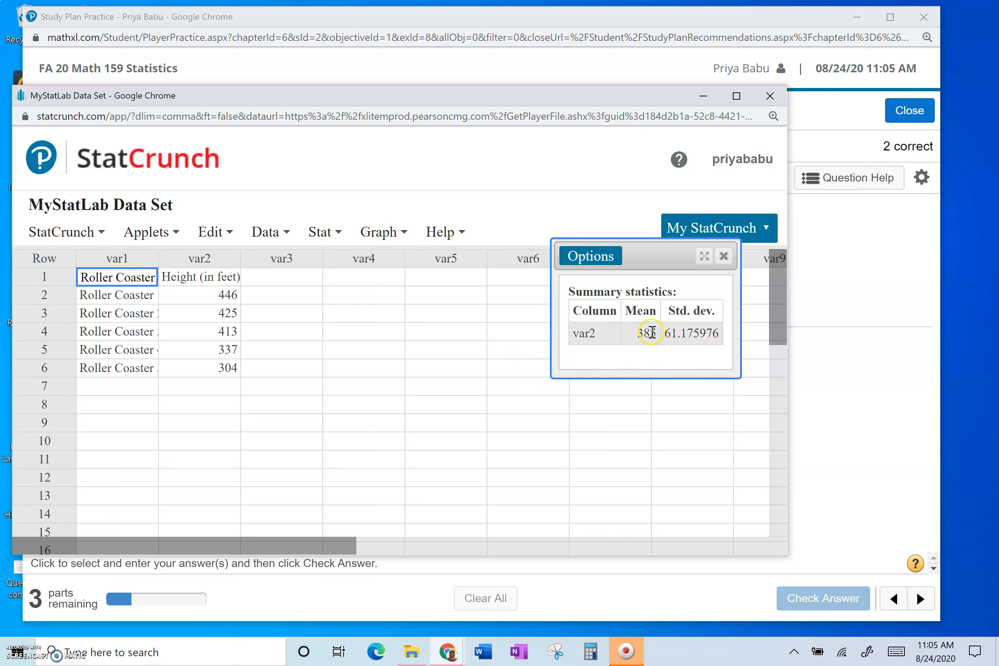
- Move the summary results out of the way and place the homework window beside the StatCrunch data
left_click_drag(662, 257, 686, 95)
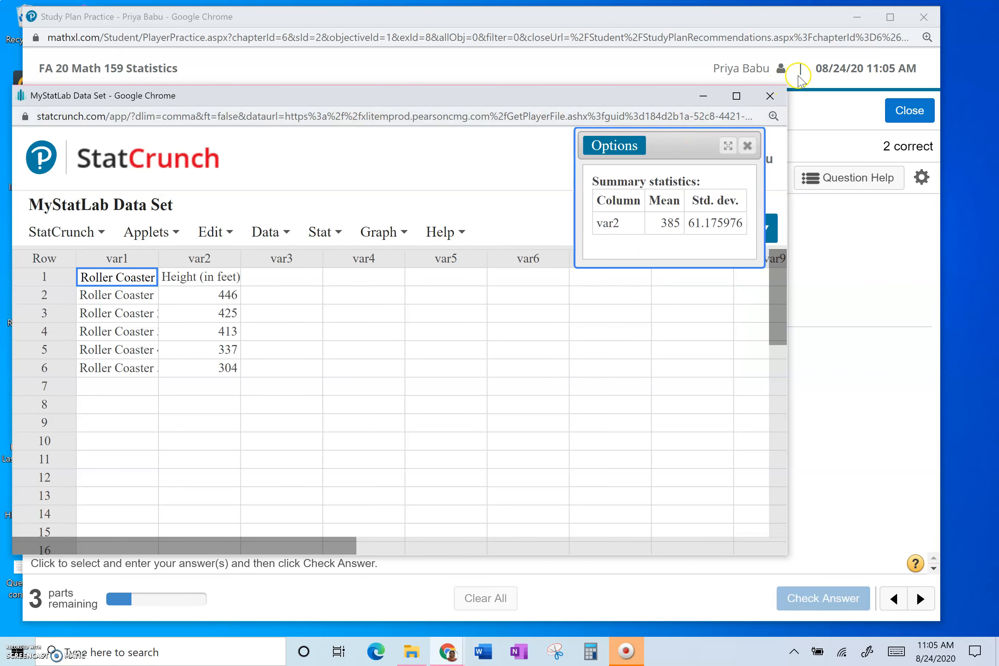
left_click(704, 95)
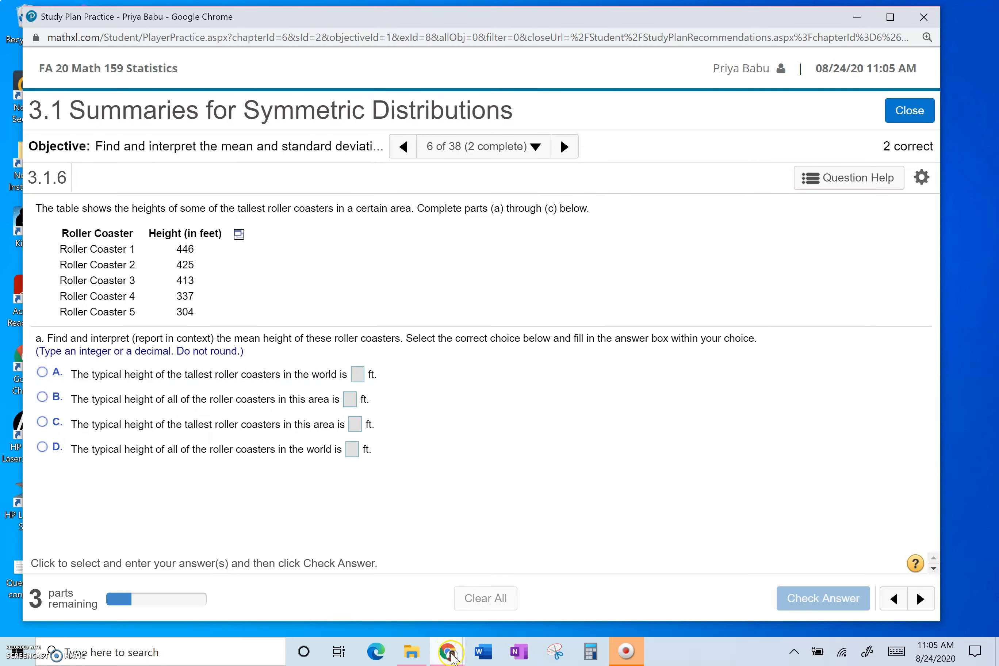
mouse_move(449, 653)
left_click(567, 595)
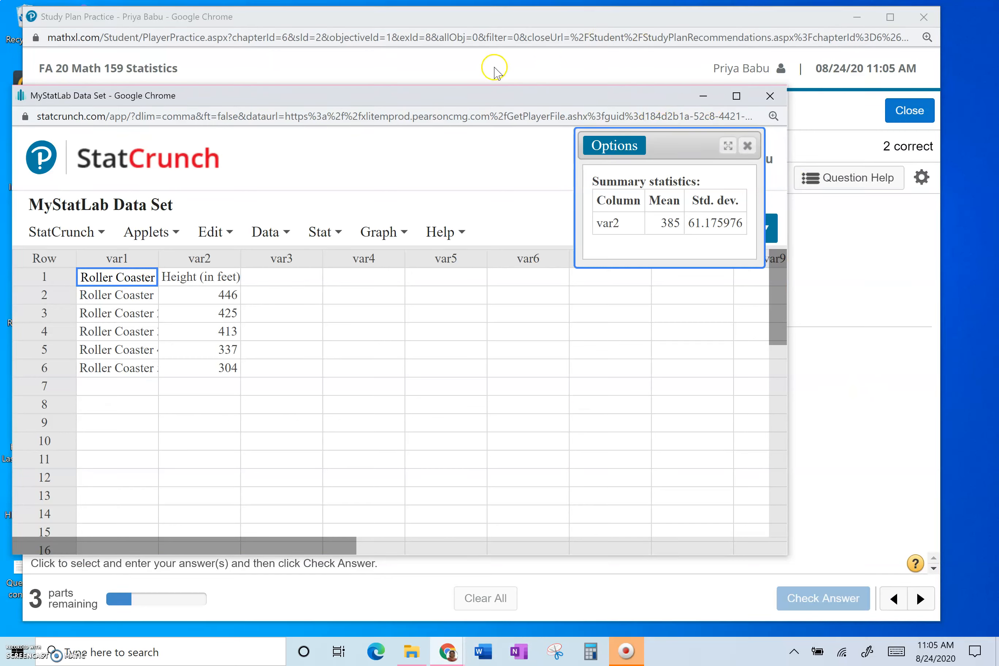
left_click(55, 56)
left_click_drag(23, 92, 275, 92)
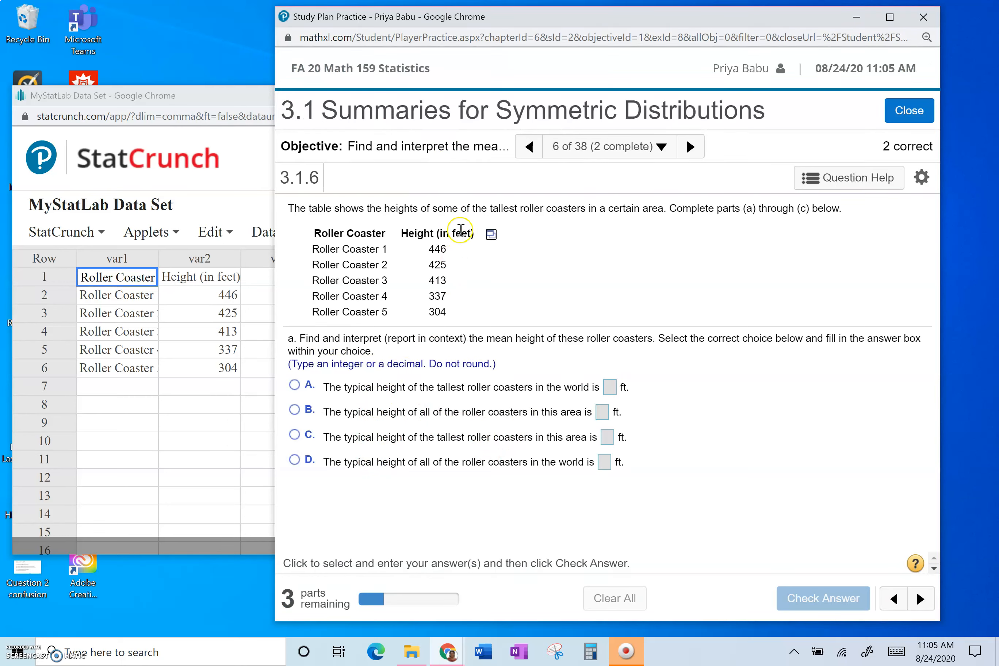
- For part a, choose the tallest roller coasters in this area option, enter 385 ft, and check the answer
left_click_drag(431, 209, 633, 202)
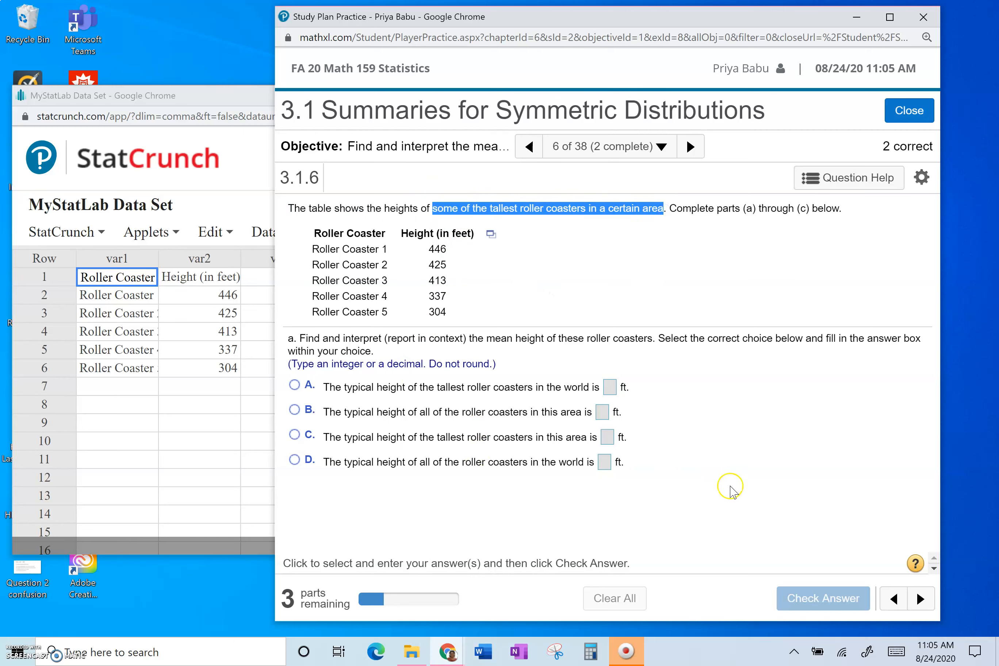
left_click(368, 518)
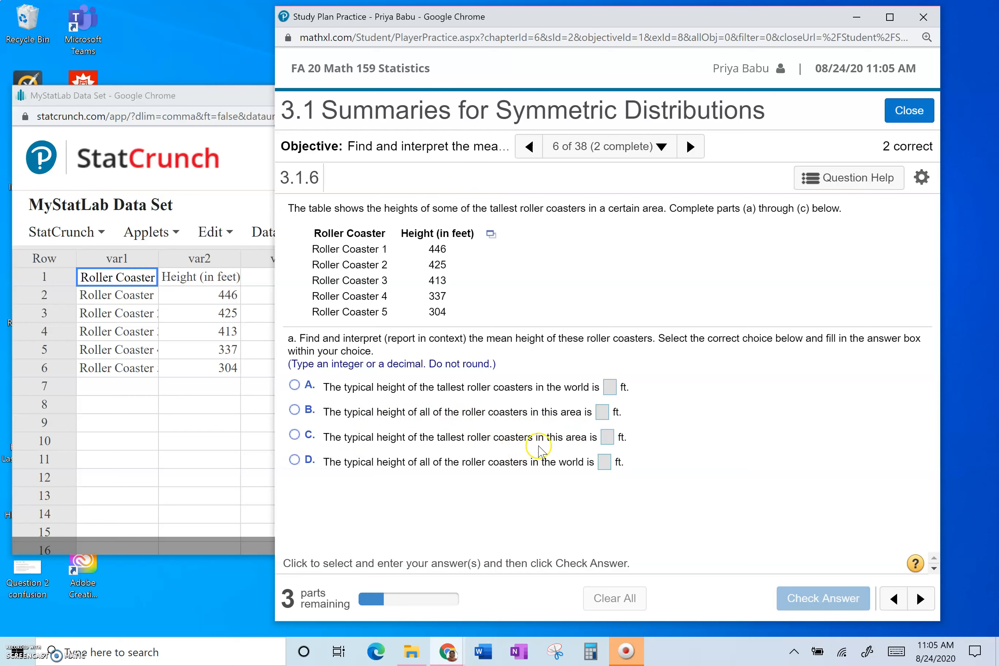
left_click(295, 435)
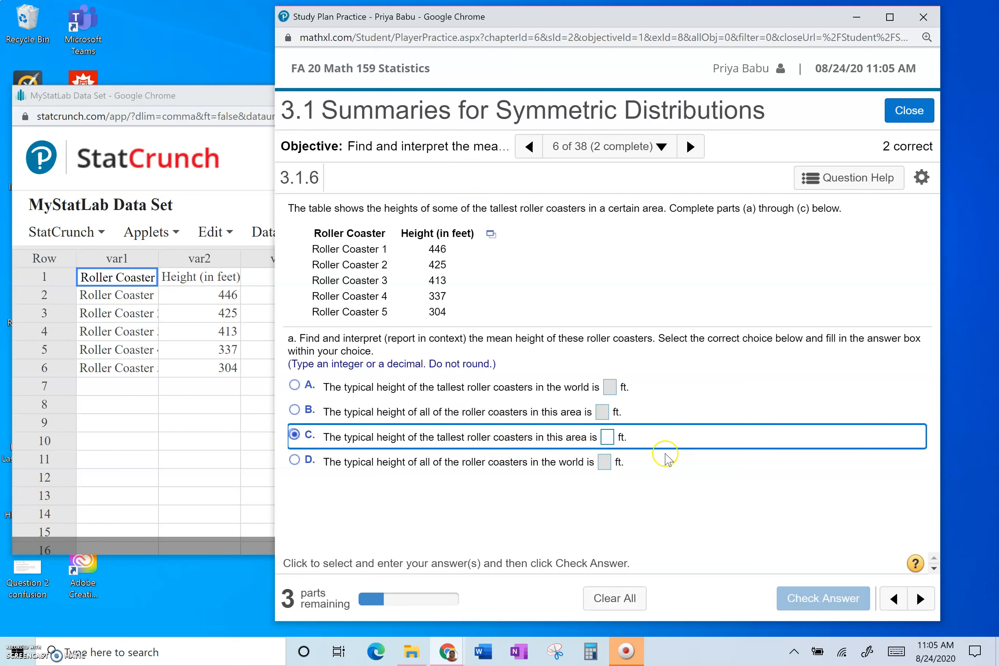
left_click(607, 438)
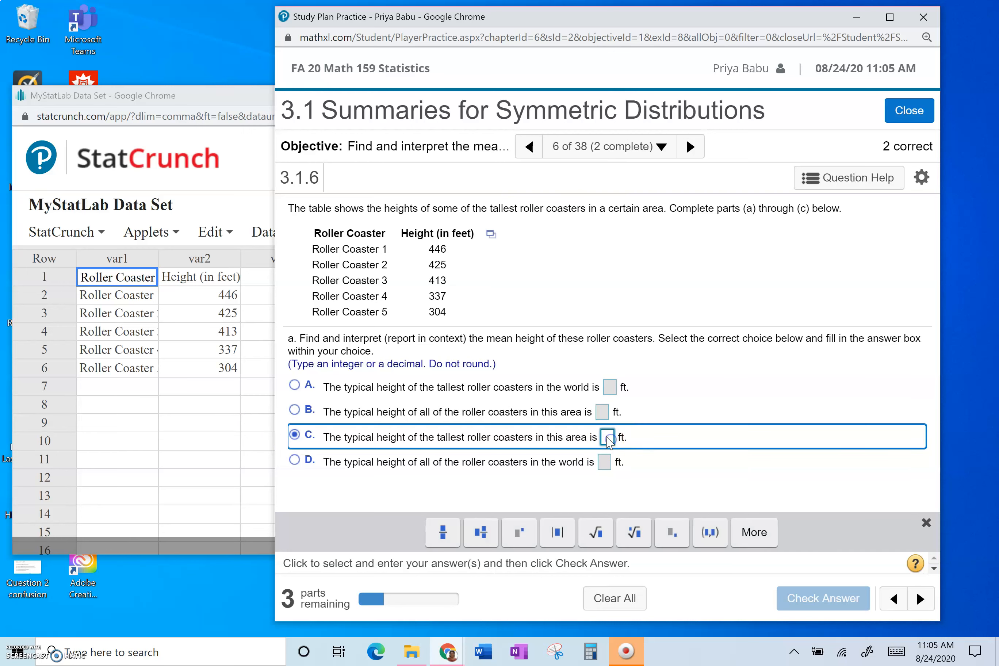
type("385")
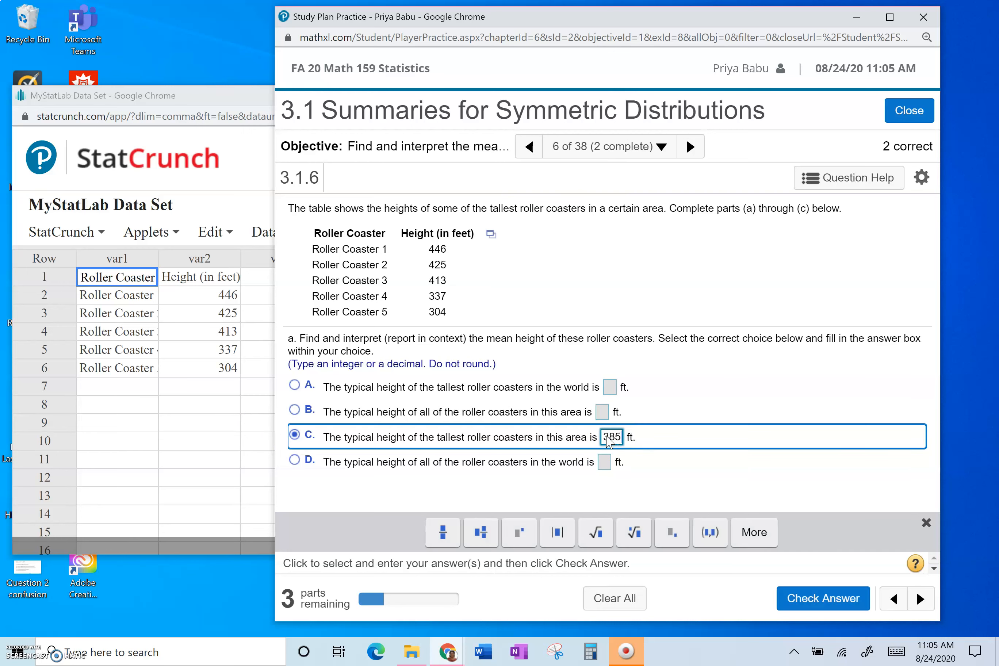
left_click(831, 601)
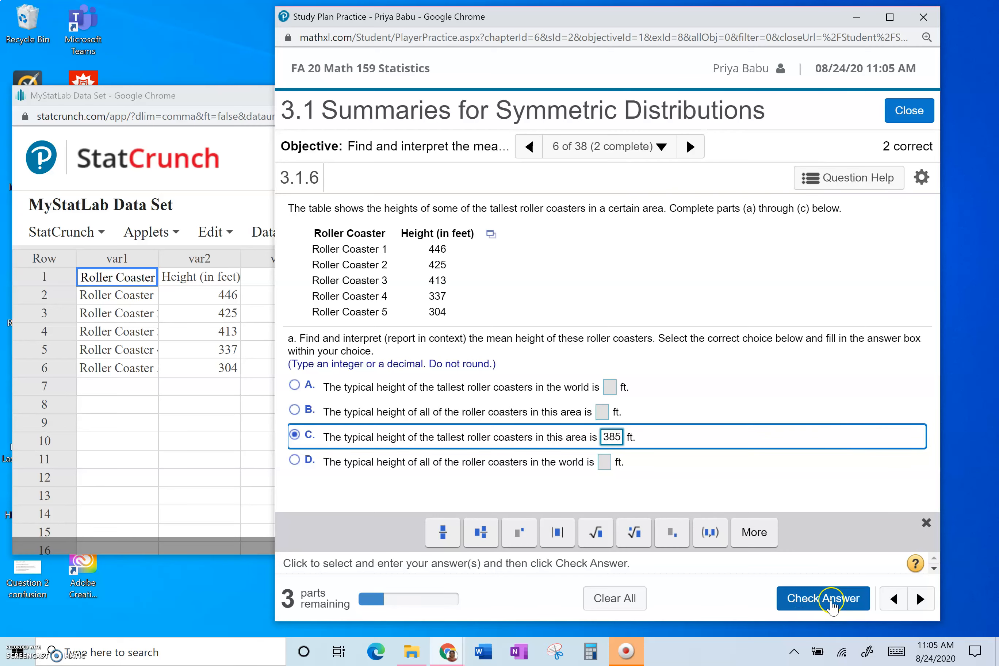
left_click(606, 414)
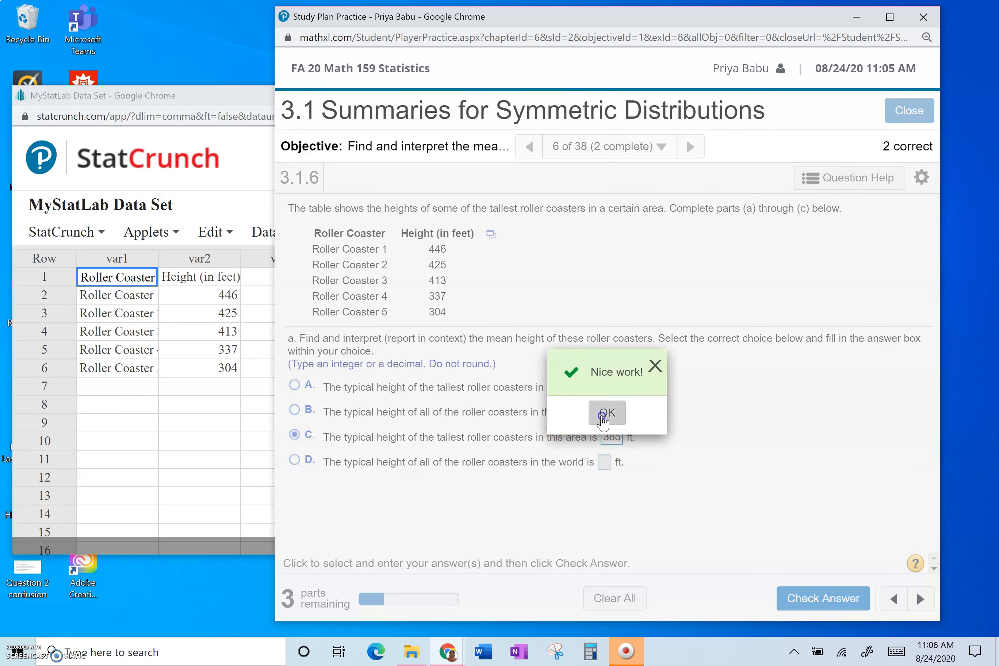
- For part b, choose the standard deviation of the tallest roller coasters in this area, enter 61.2 ft, and check the answer
scroll(603, 419, "down", 2)
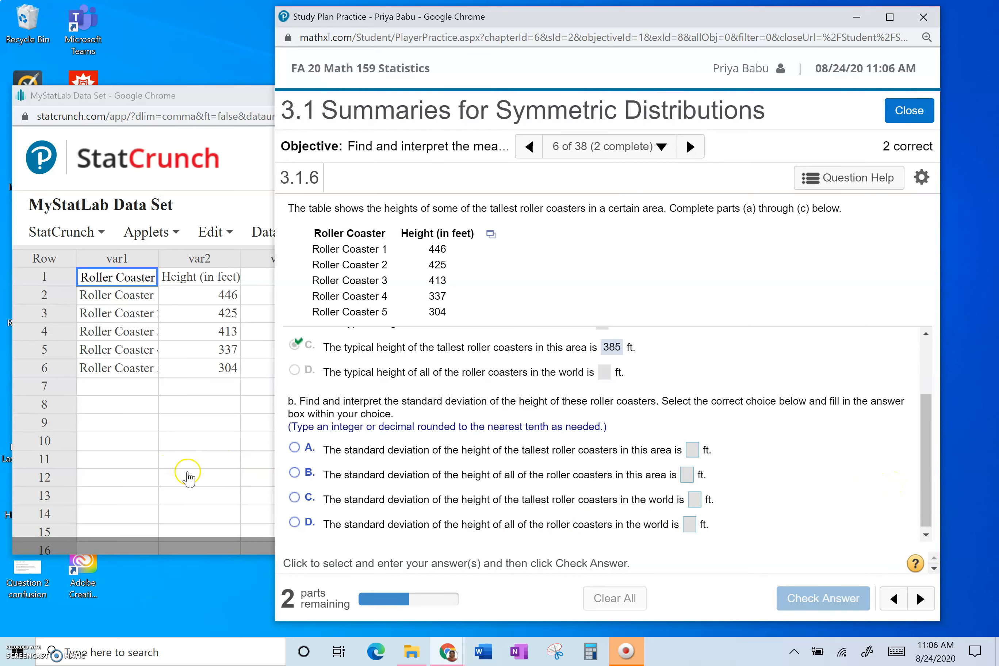
left_click(249, 138)
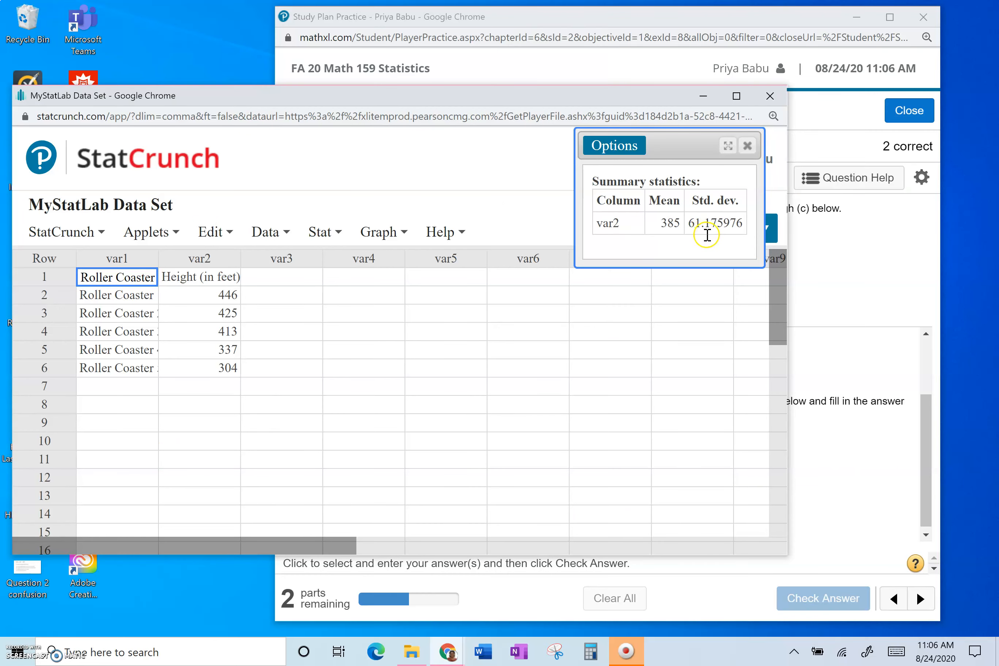
left_click(858, 372)
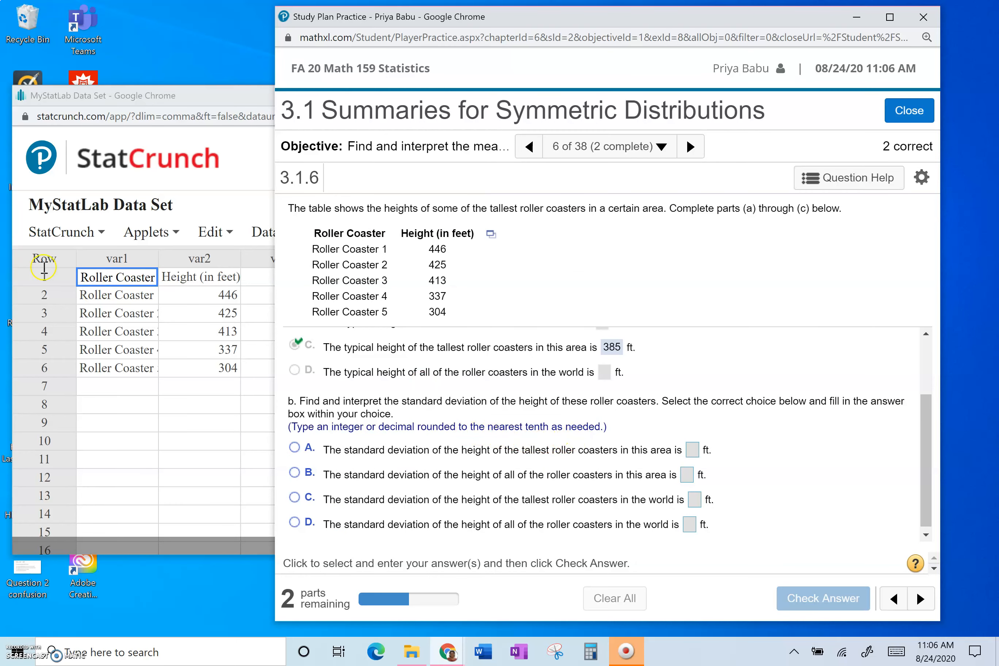
left_click(256, 182)
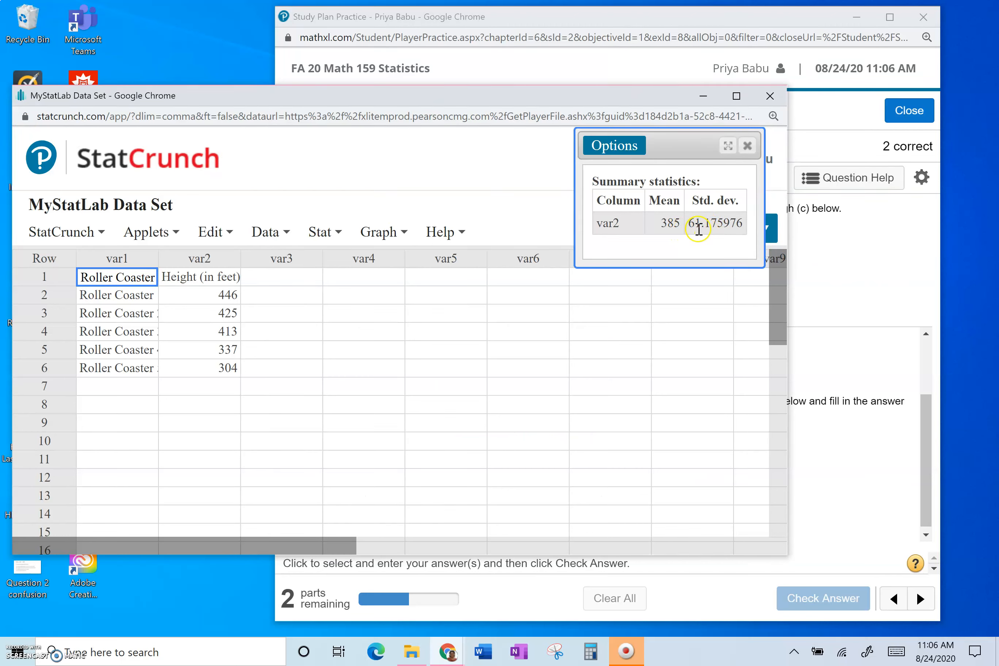
left_click(891, 286)
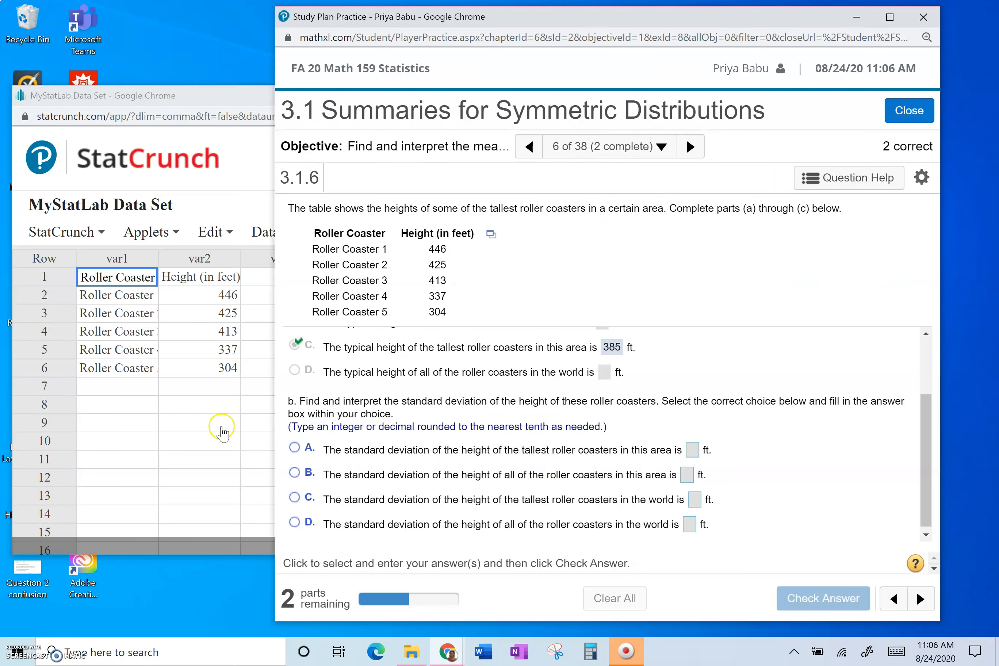
left_click(296, 448)
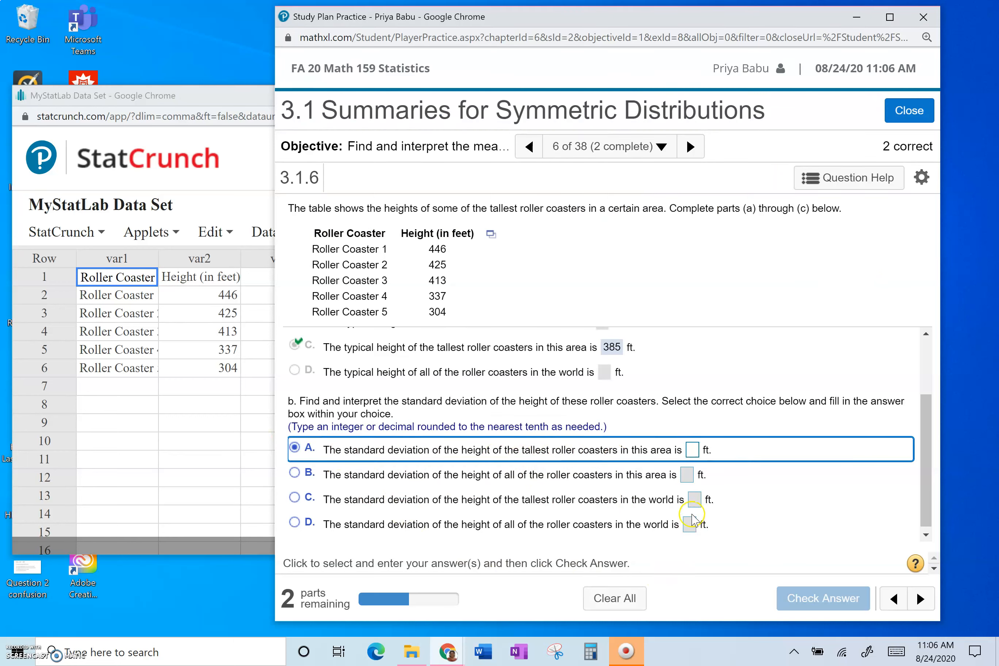
left_click(693, 455)
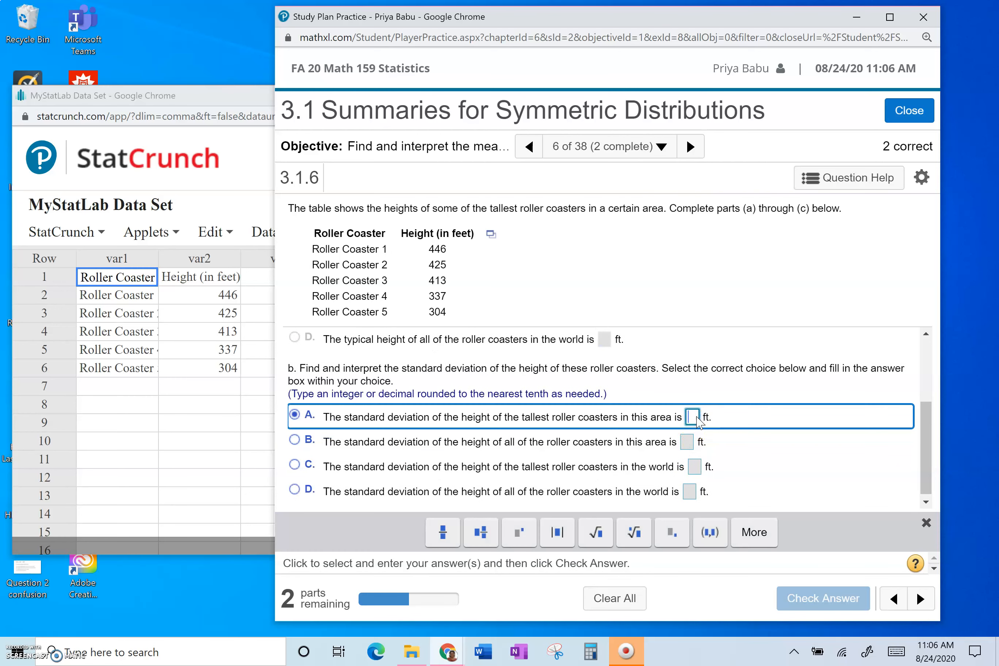
type("61.2")
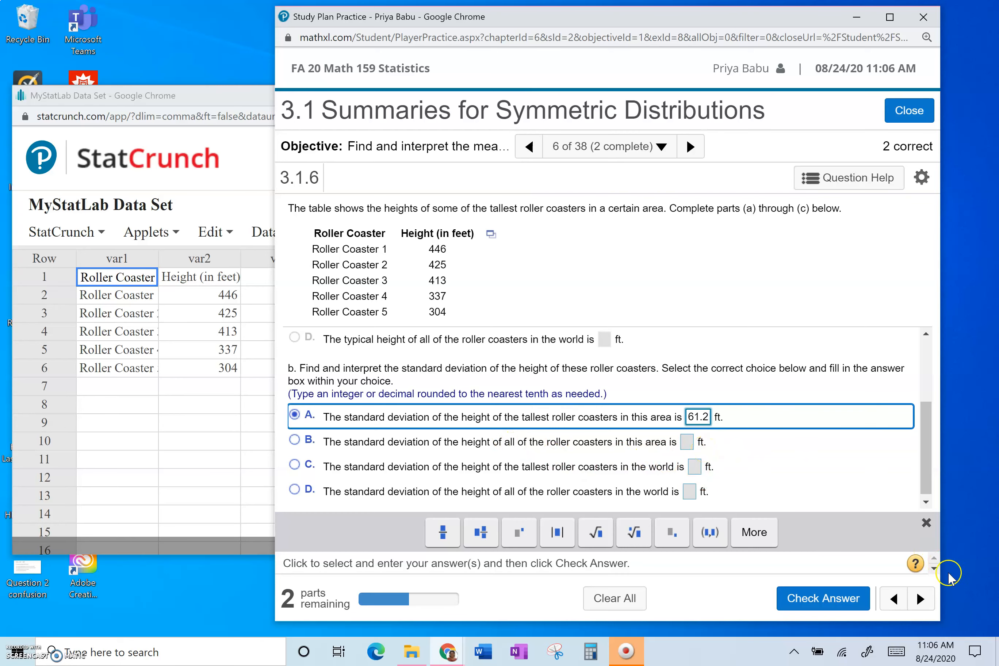
left_click(823, 598)
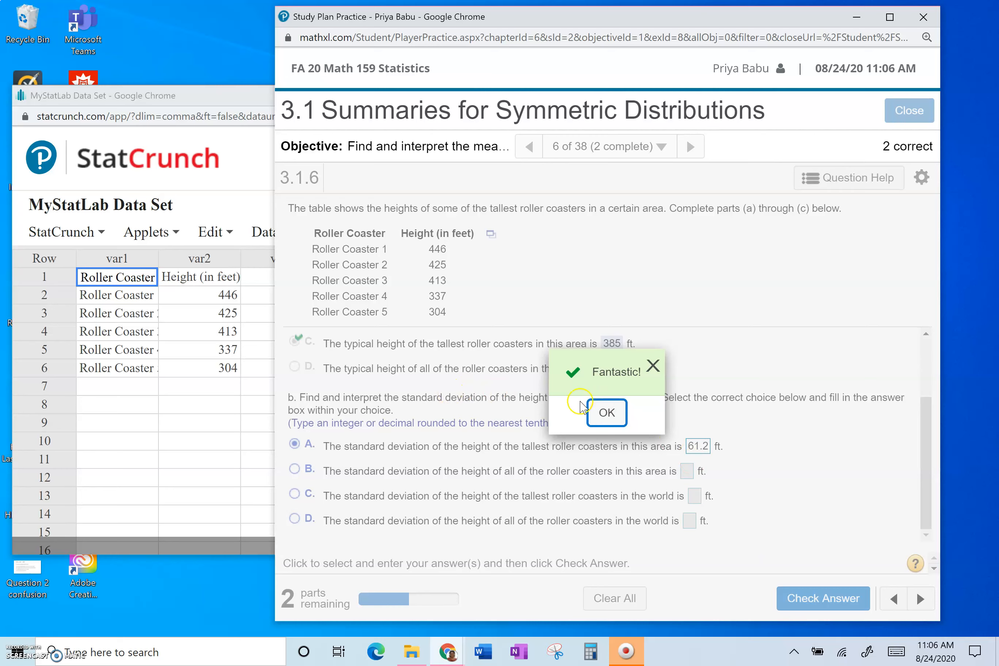
left_click(607, 413)
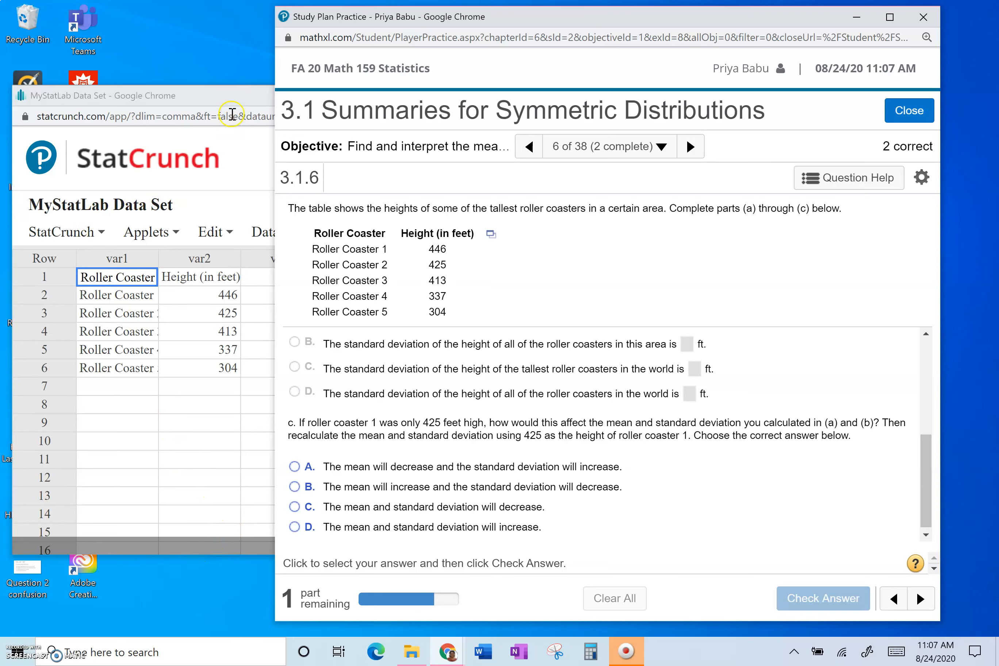
- Change Roller Coaster 1's height in the StatCrunch data to 425
left_click(236, 94)
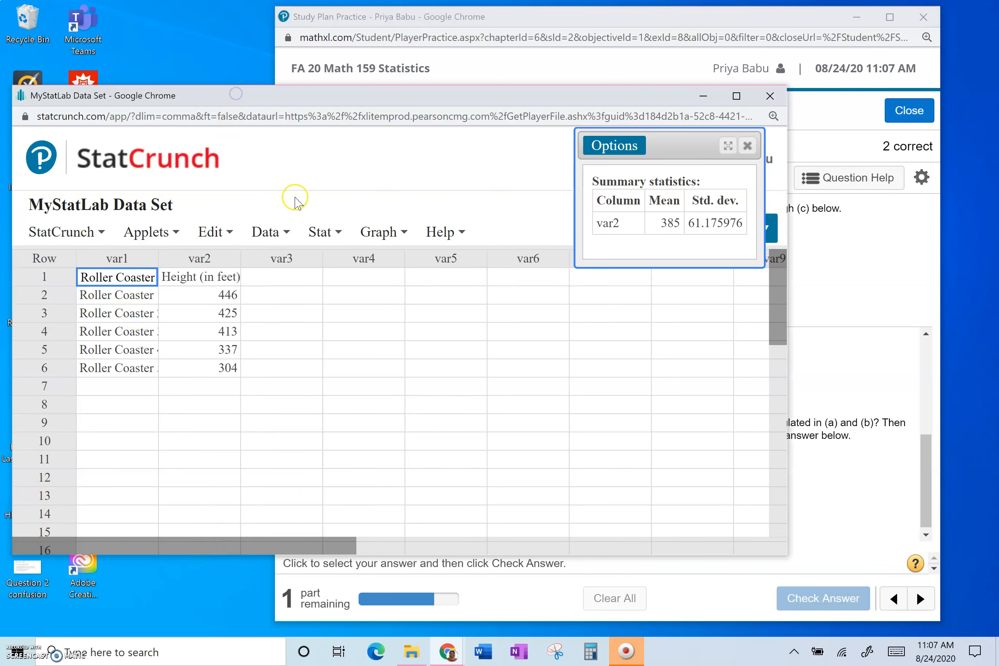
left_click(226, 296)
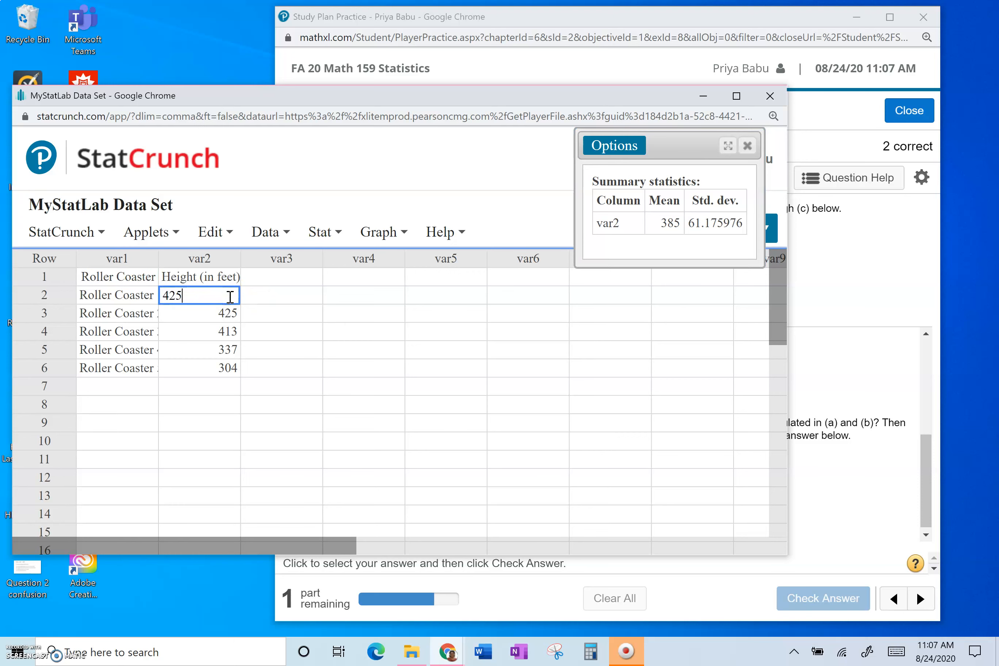
left_click(280, 294)
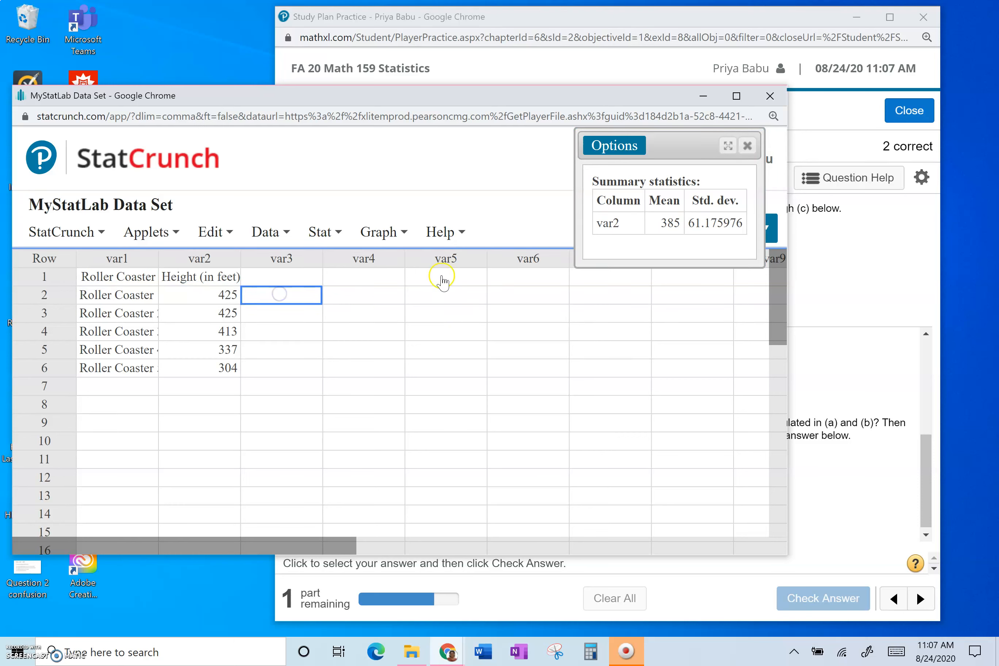
- Recompute column summary statistics for var2 with Mean and Std. dev. selected
left_click(322, 232)
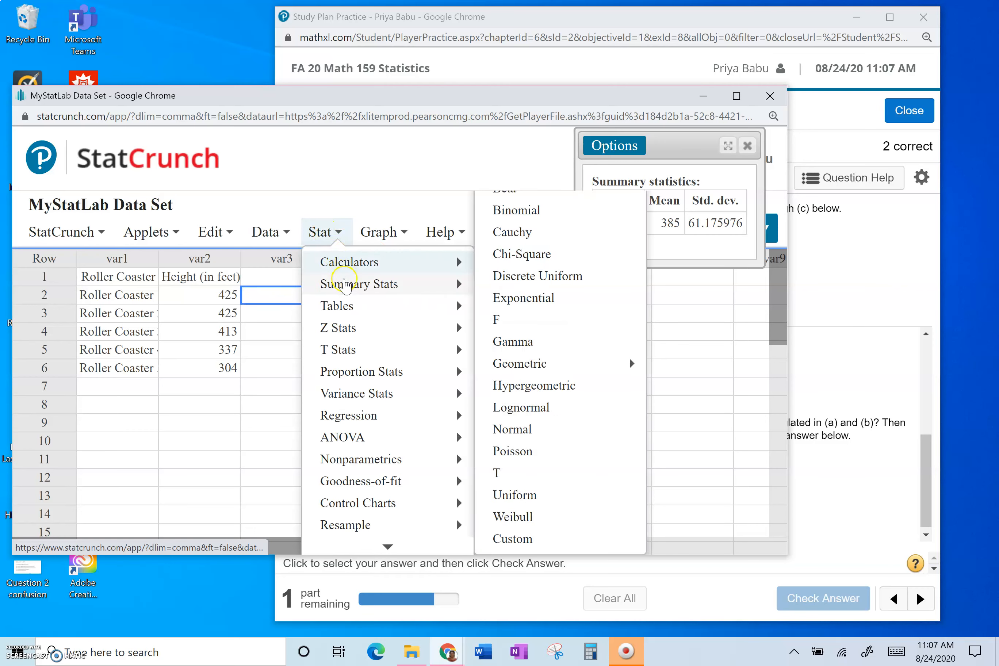
mouse_move(403, 288)
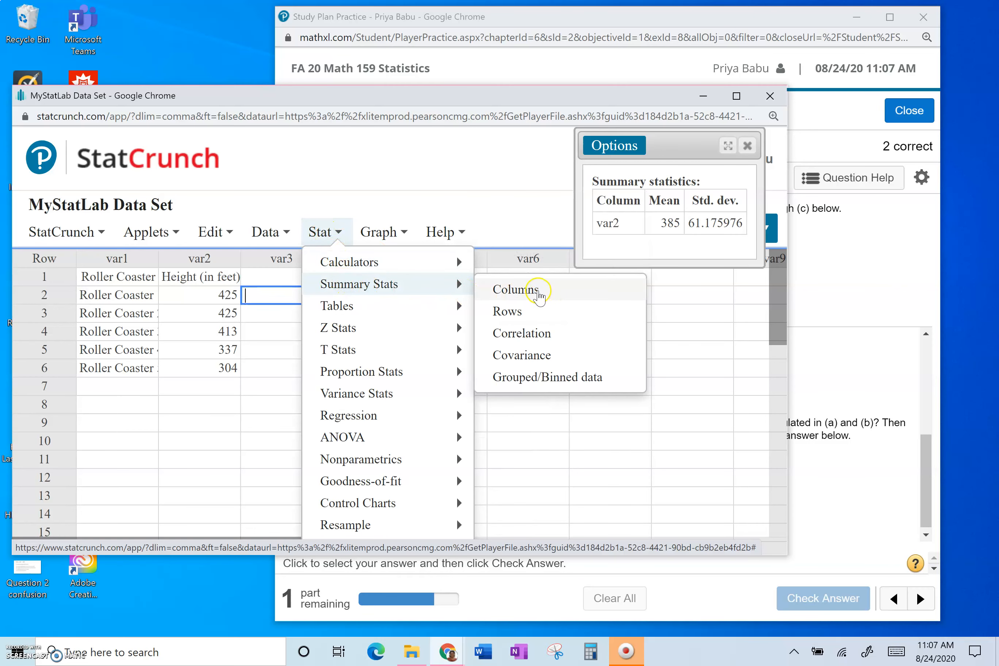
left_click(539, 294)
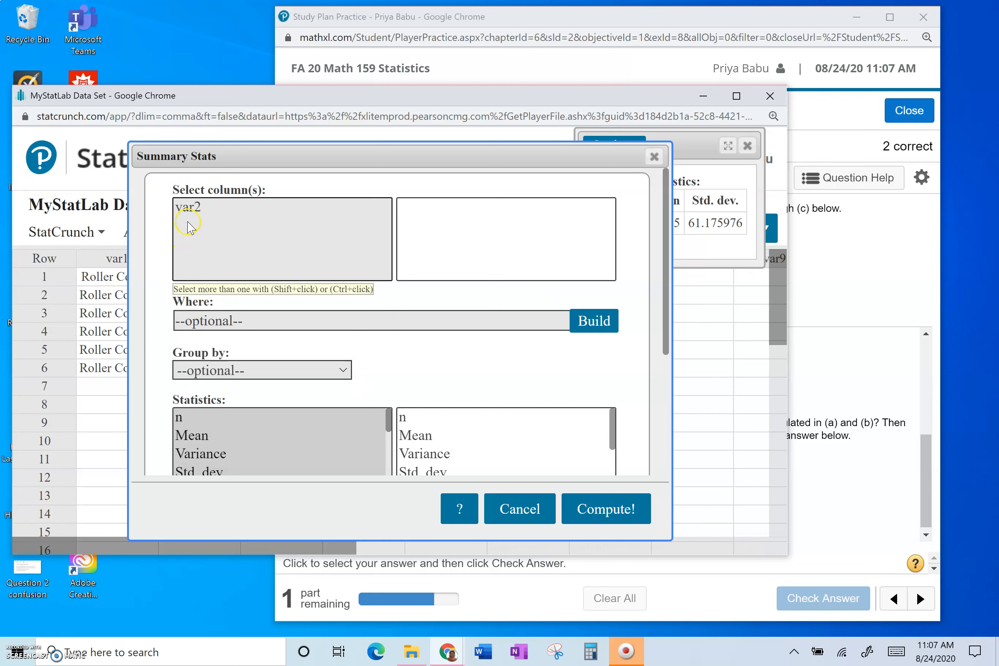
left_click(190, 208)
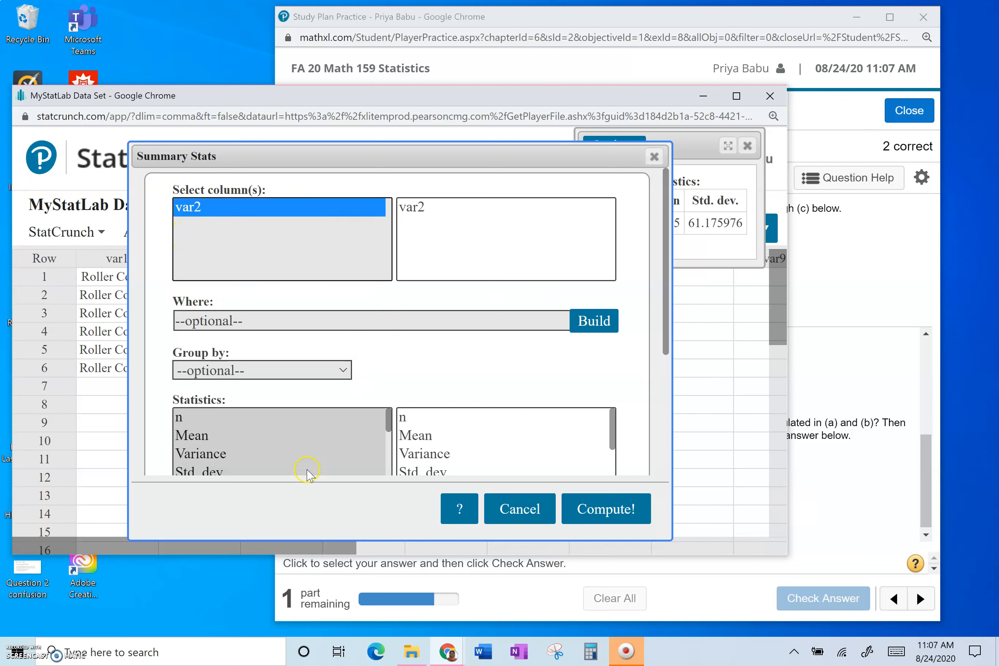
left_click(194, 437)
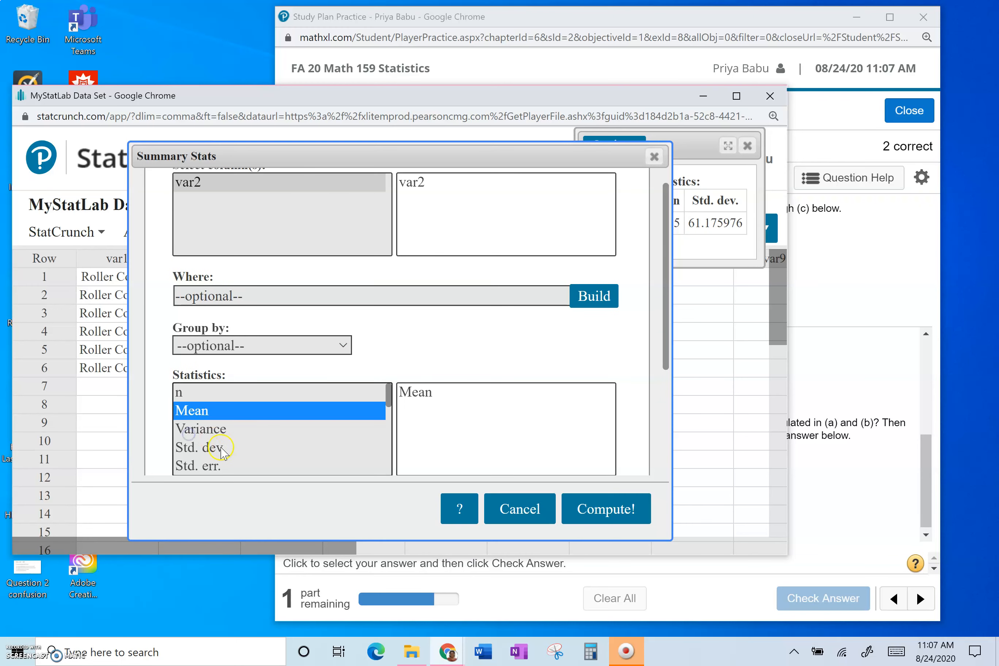
left_click(194, 447, "ctrl")
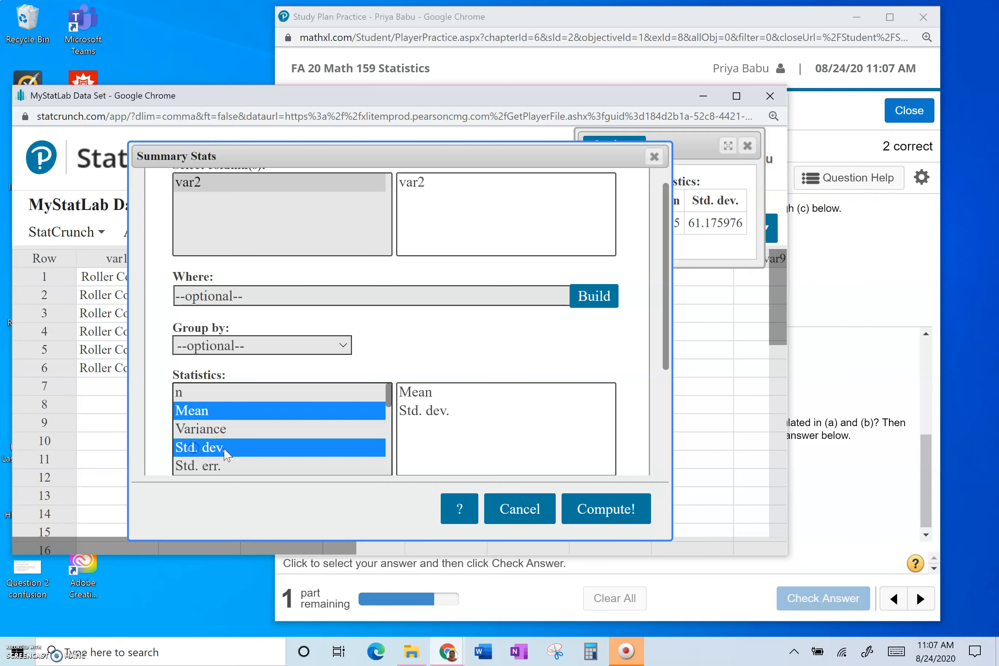
left_click(608, 516)
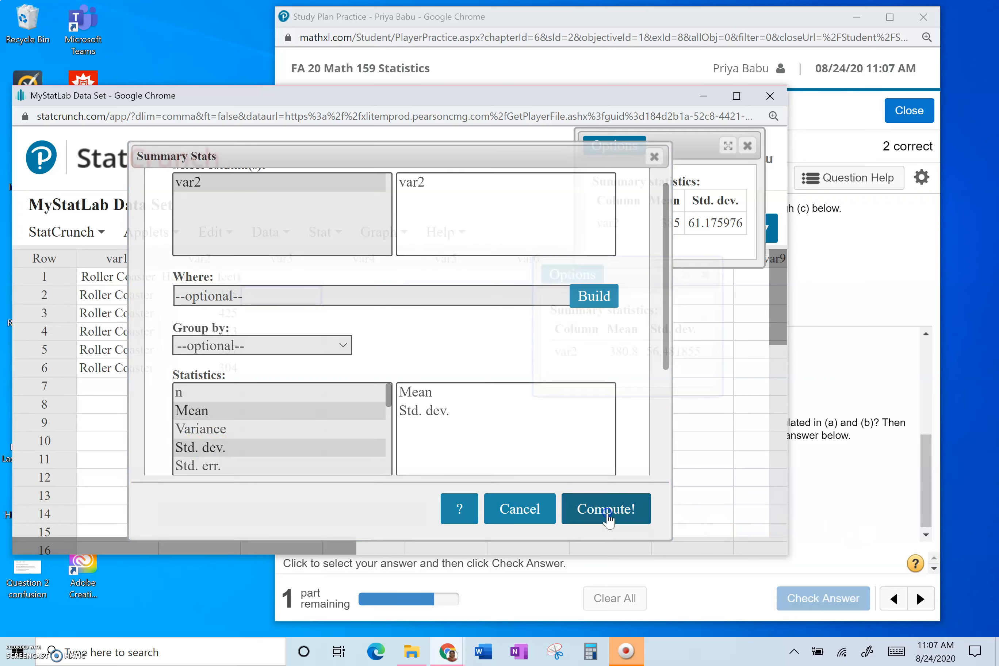